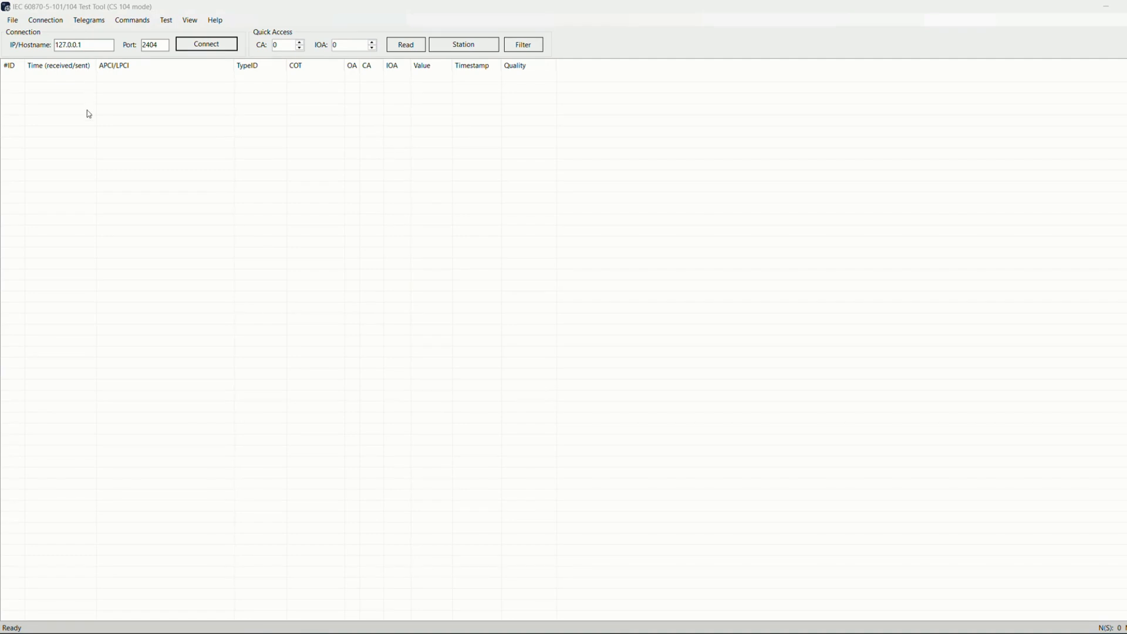
Open the connection parameters and switch the protocol mode to CS 101 unbalanced
left_click(45, 20)
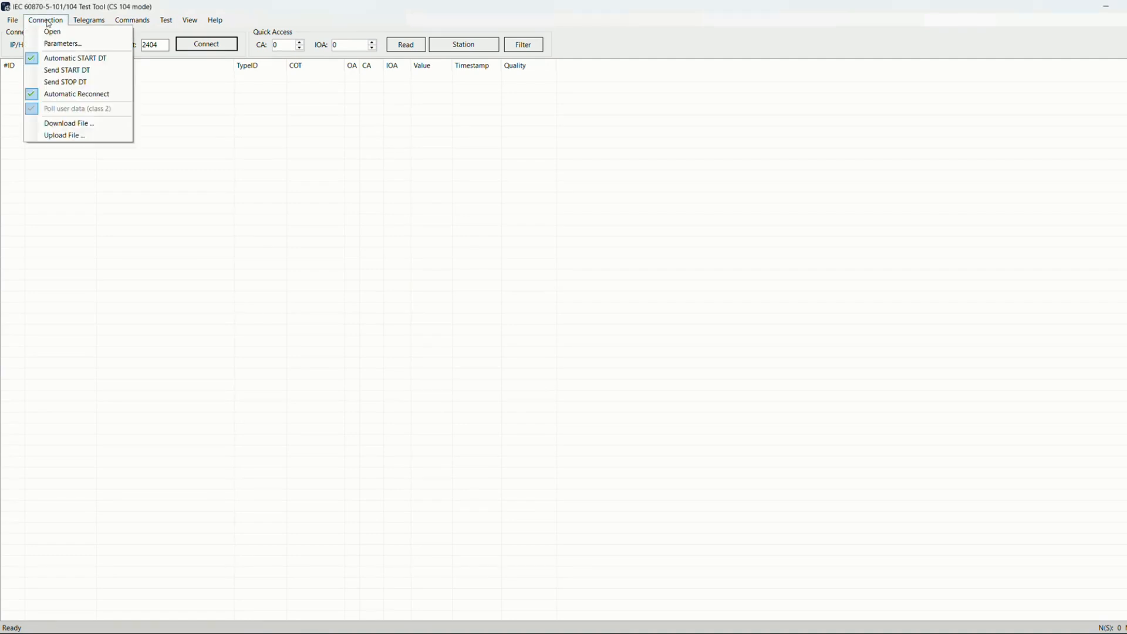
left_click(57, 47)
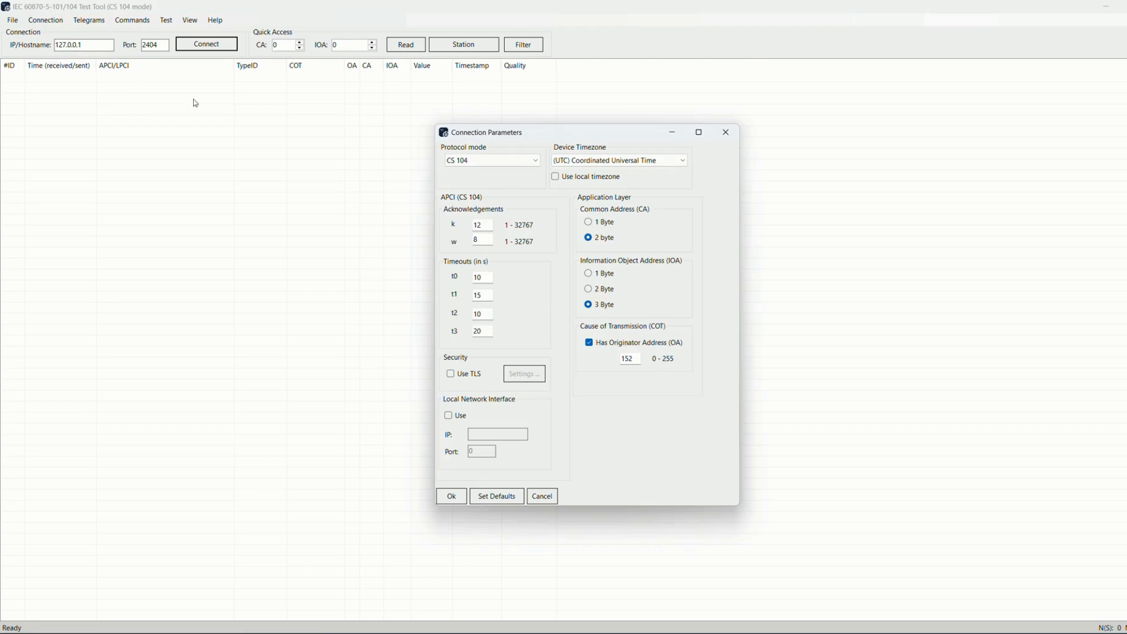
left_click(510, 164)
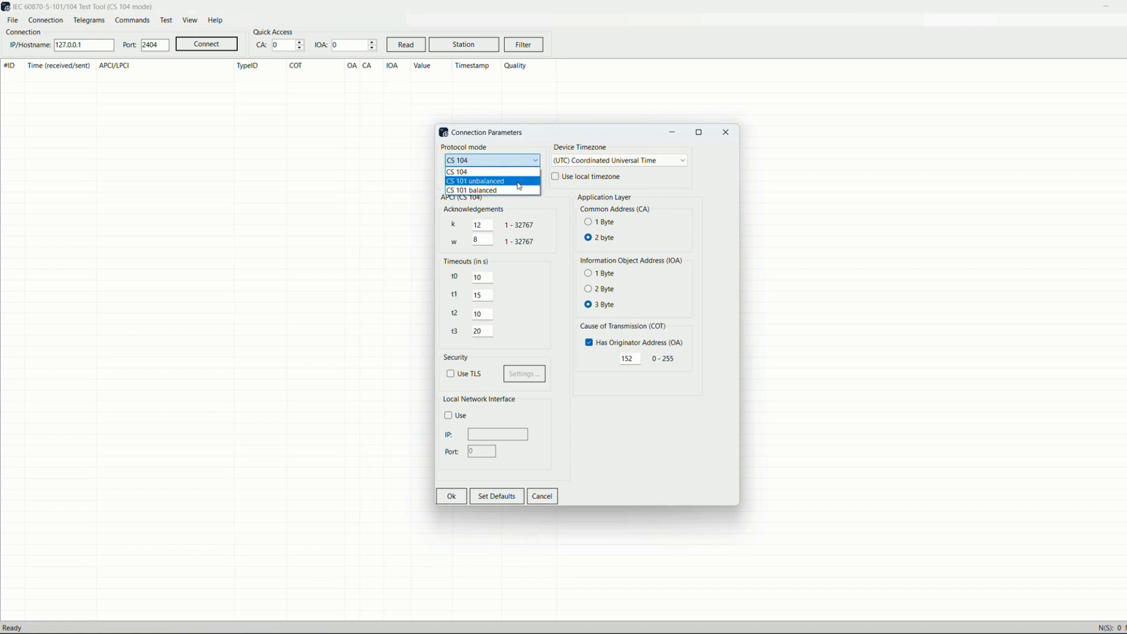
left_click(518, 182)
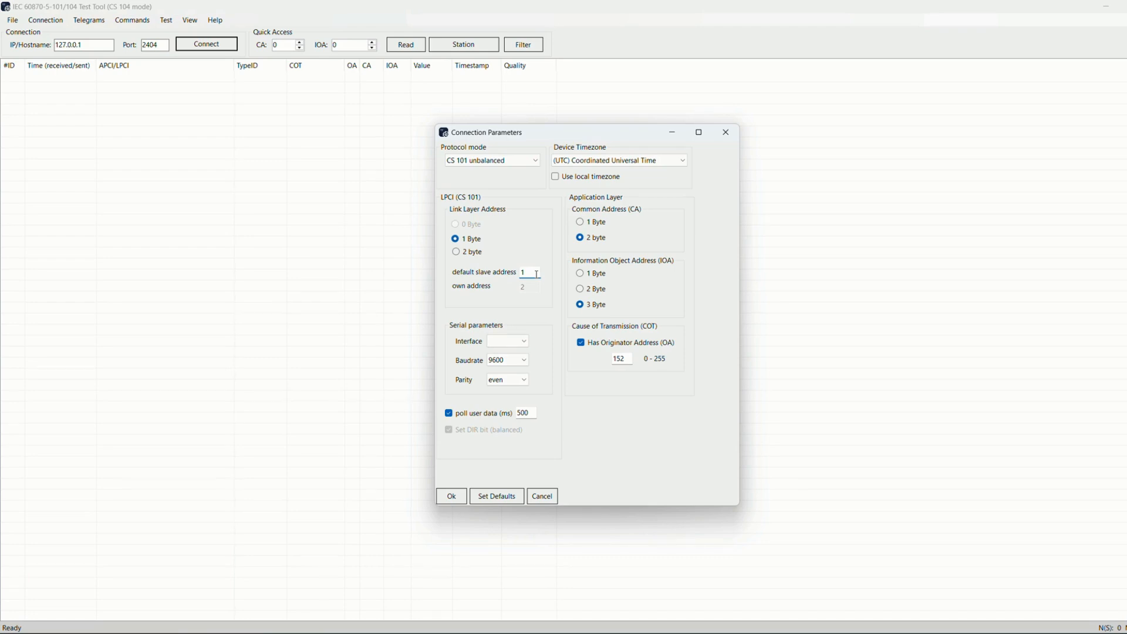
Switch the protocol mode to CS 101 balanced and inspect the own address, interface and parity options
left_click(504, 164)
left_click(499, 184)
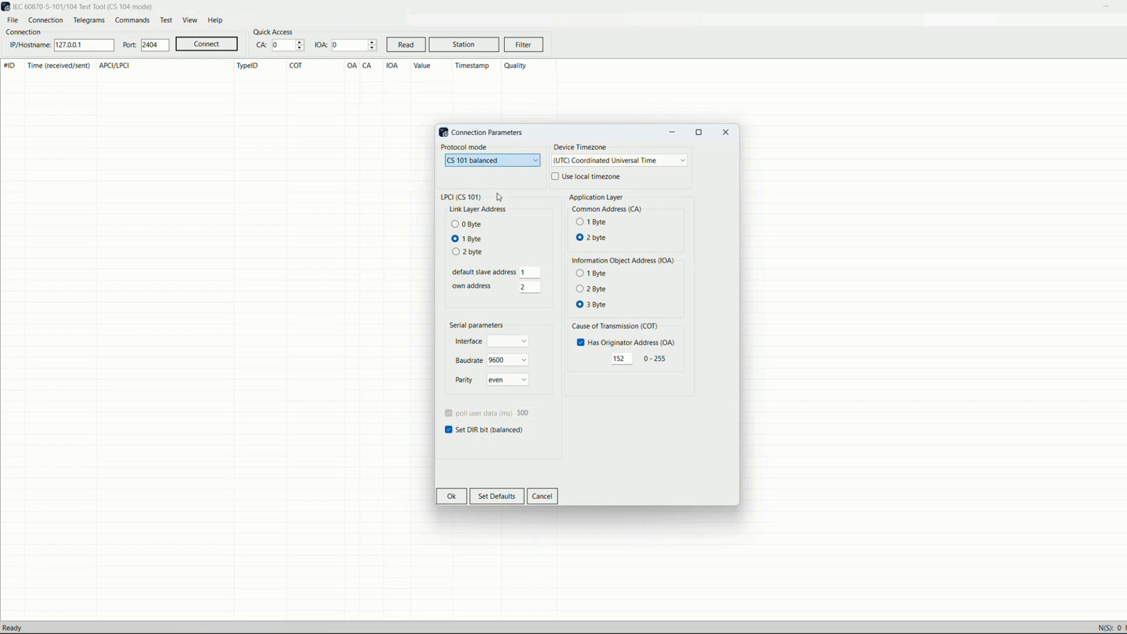
left_click(531, 286)
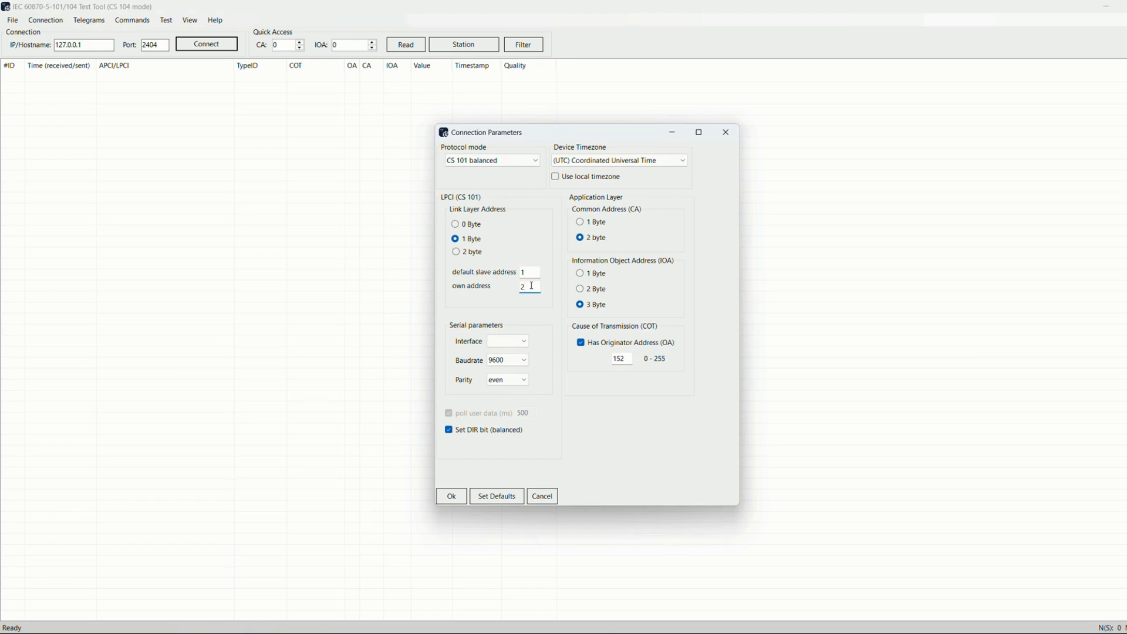
left_click(529, 341)
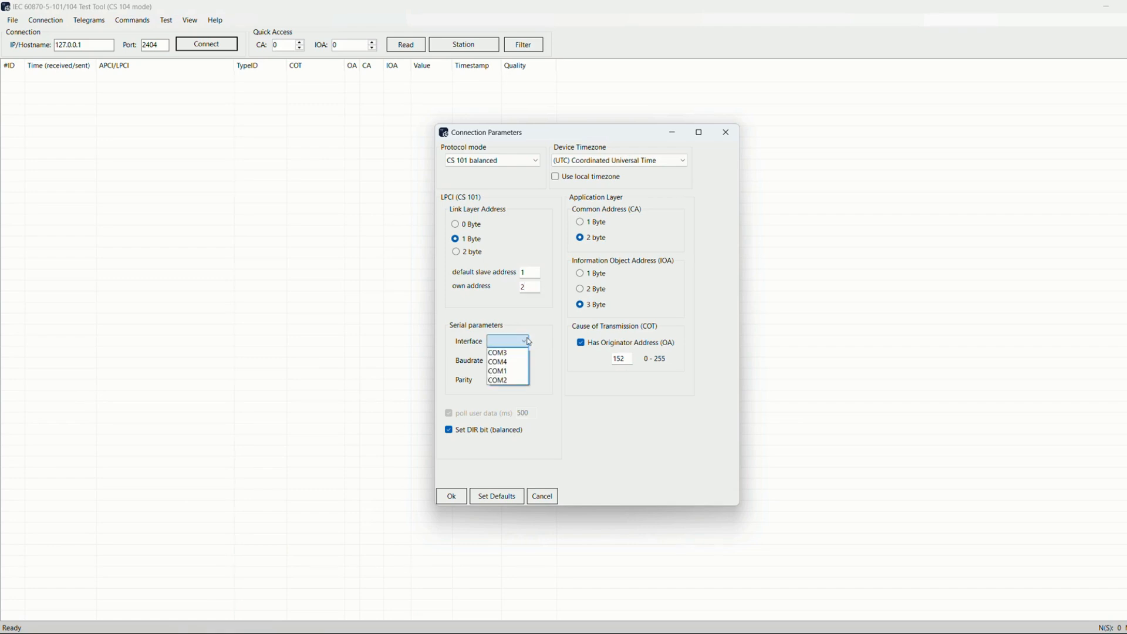
left_click(529, 341)
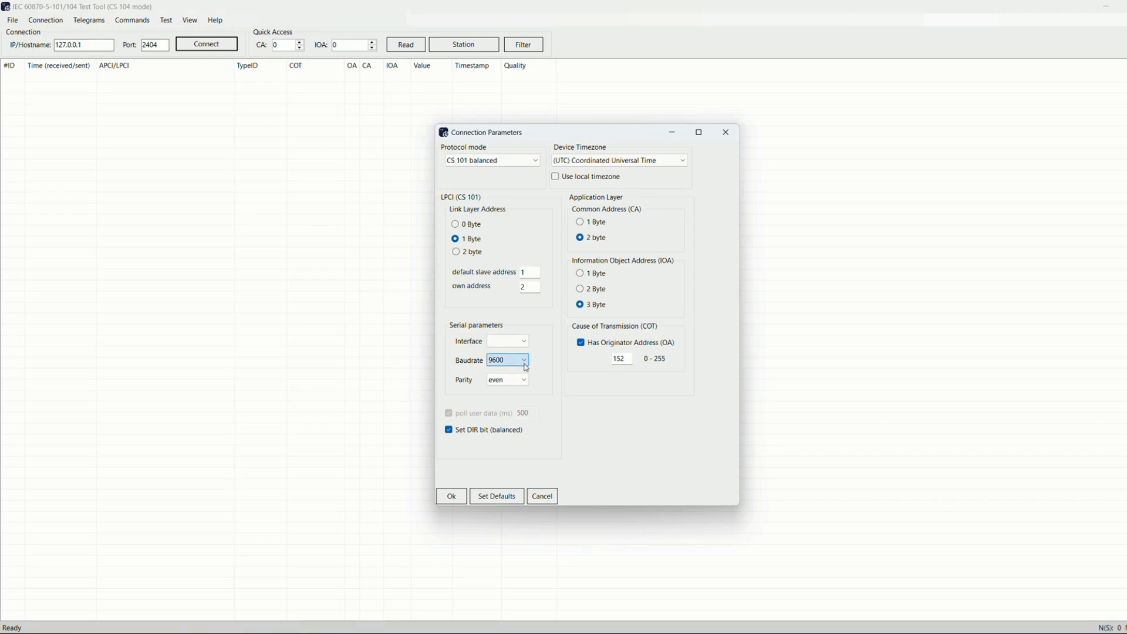
left_click(525, 382)
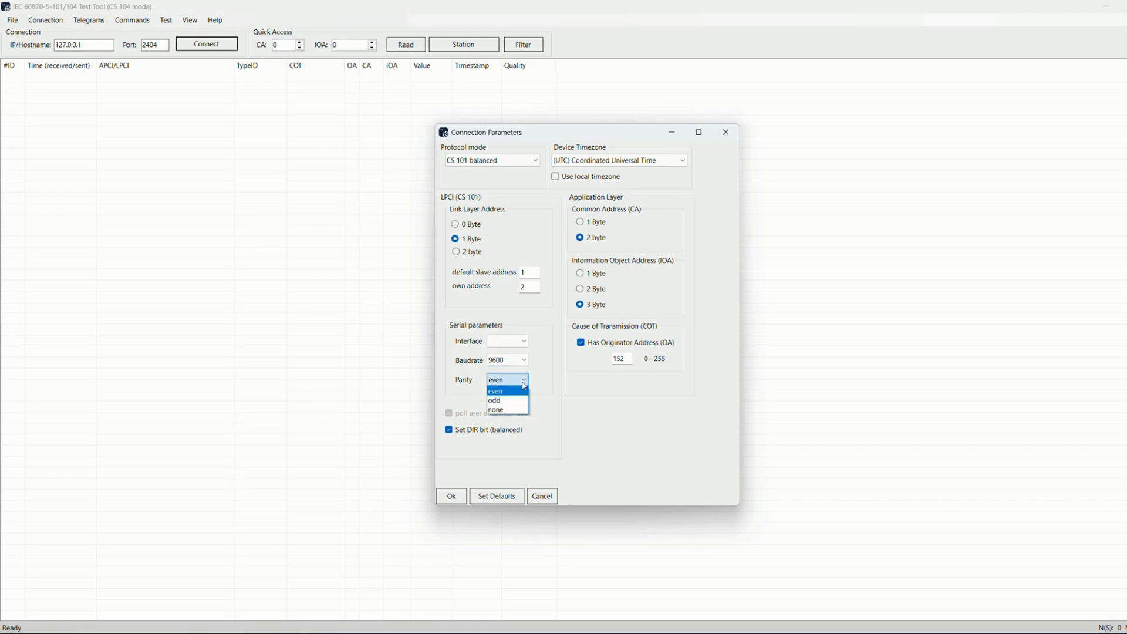
left_click(525, 385)
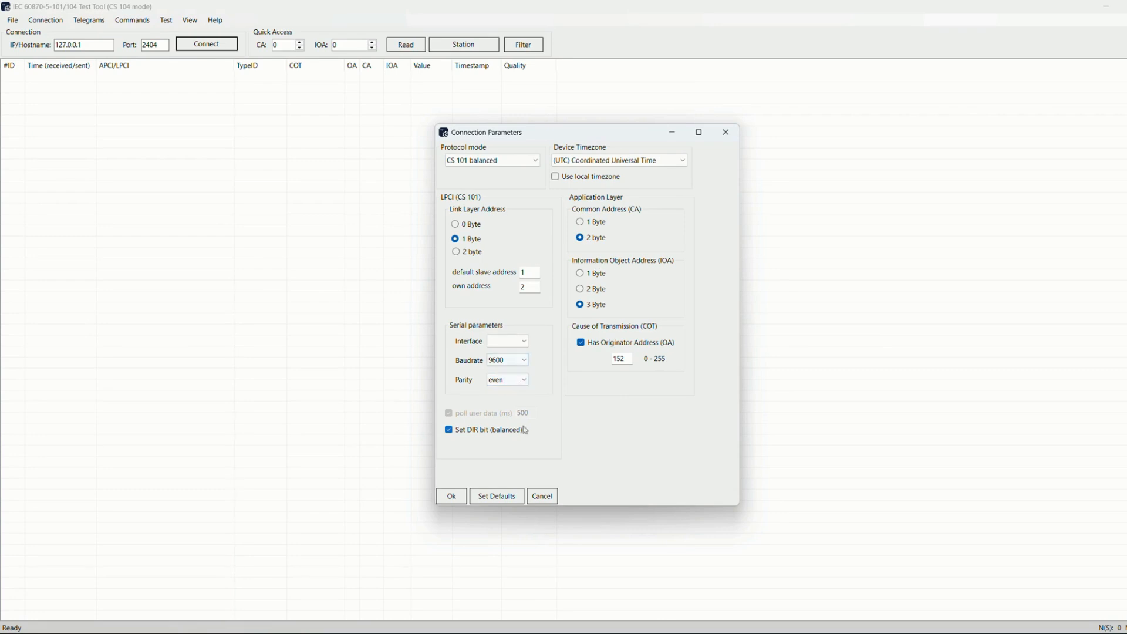
Switch the protocol mode to CS 101 unbalanced and inspect the poll user data interval
left_click(534, 160)
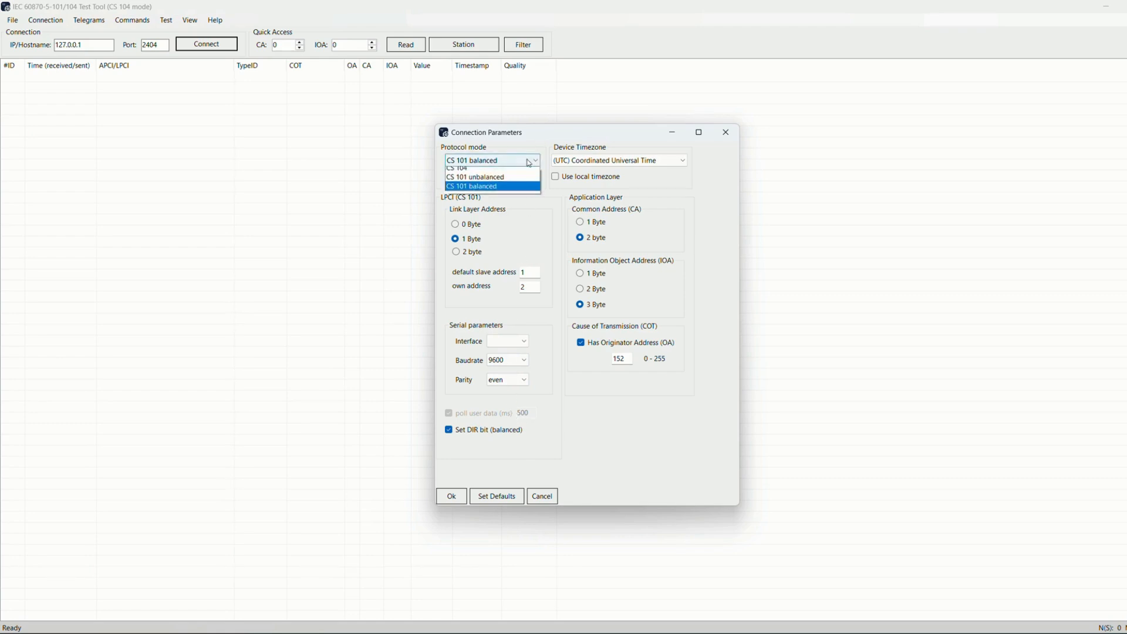
left_click(517, 185)
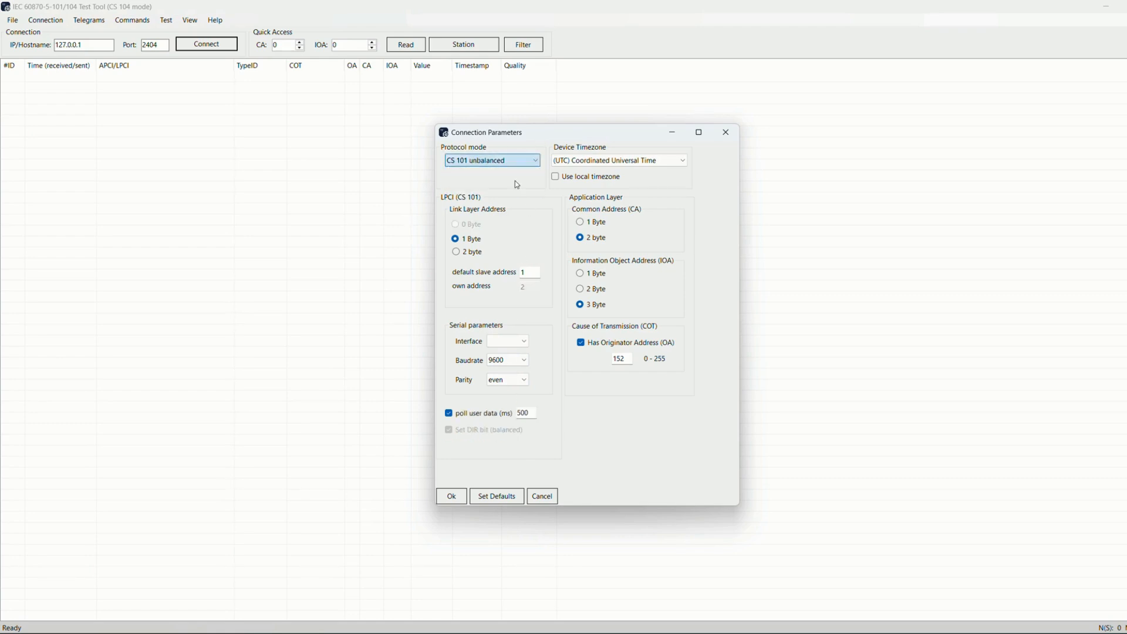
left_click(531, 414)
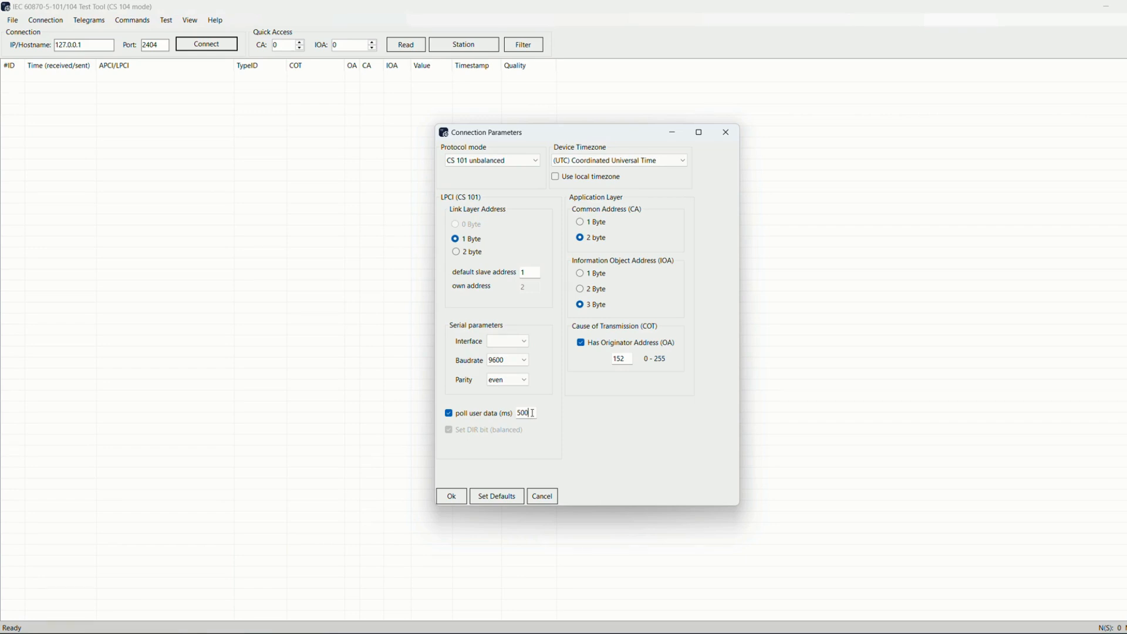
Switch the protocol mode to CS 101 balanced and clear the Set DIR bit option
left_click(516, 160)
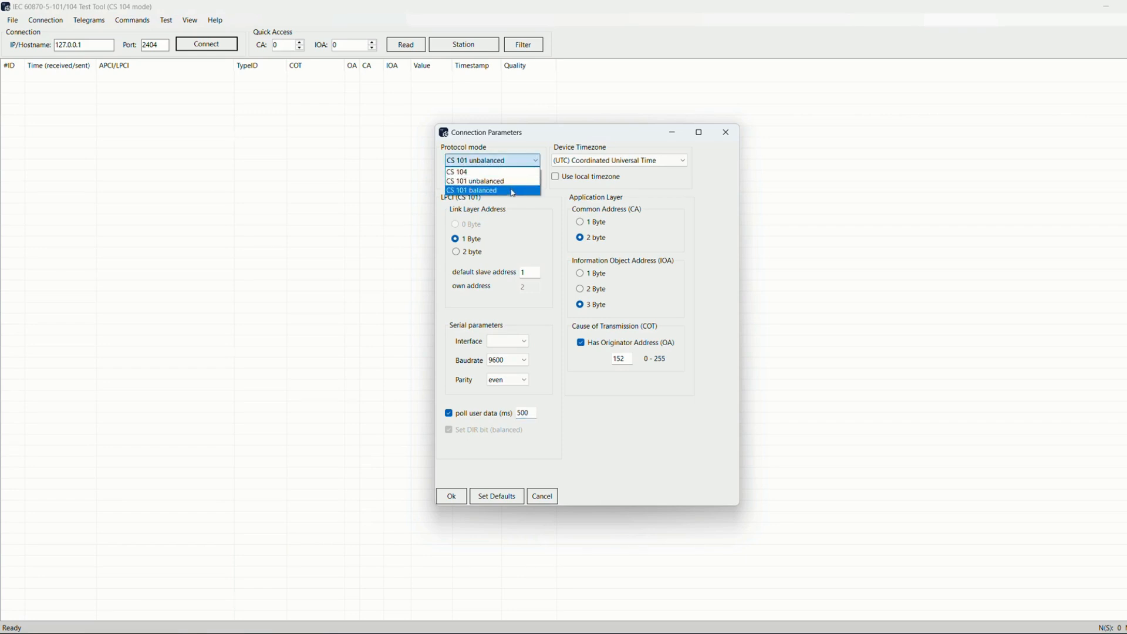
left_click(511, 191)
left_click(525, 432)
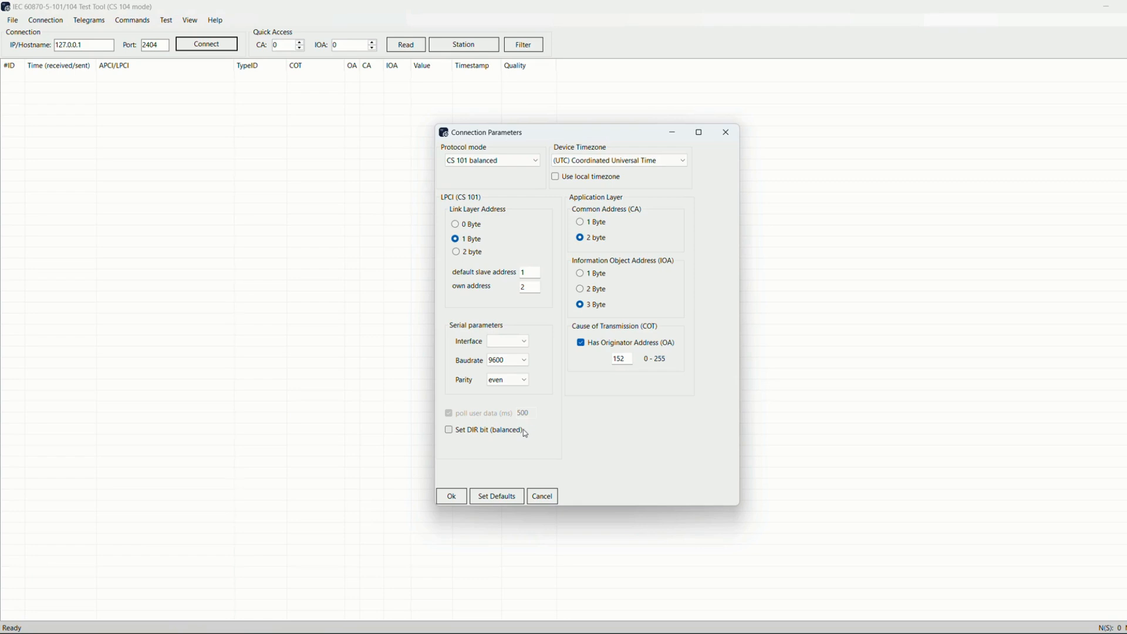
Return the protocol mode to CS 104 and examine the k, w and t0 to t3 timeout fields
left_click(527, 158)
left_click(524, 175)
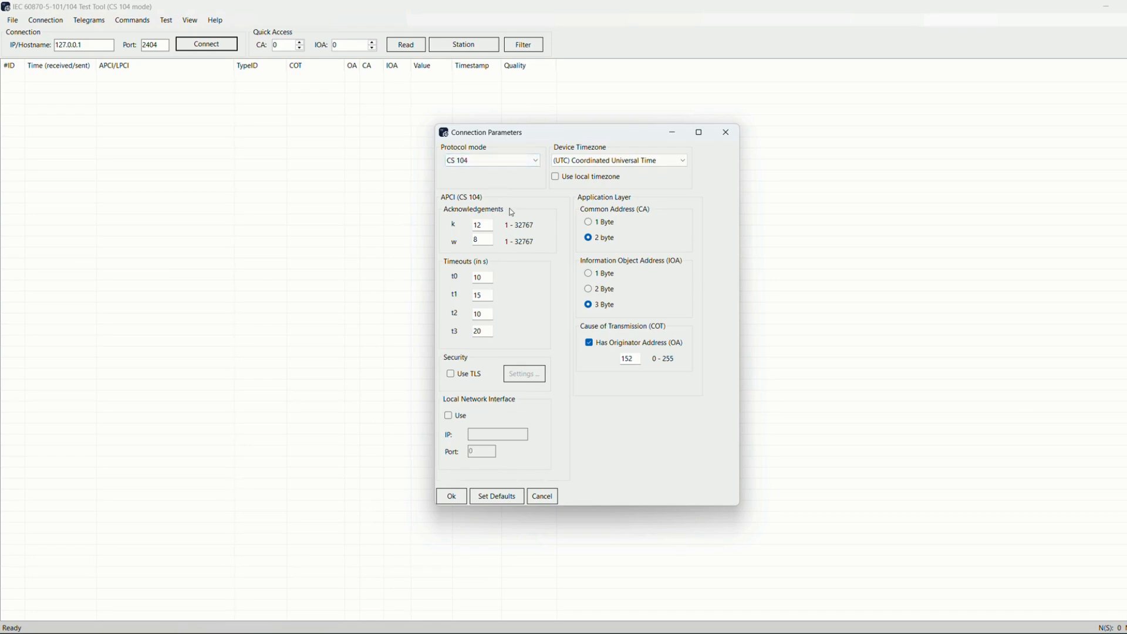
left_click(490, 227)
left_click(488, 242)
double_click(476, 225)
double_click(477, 241)
left_click(492, 248)
left_click(487, 276)
left_click(485, 296)
left_click(485, 314)
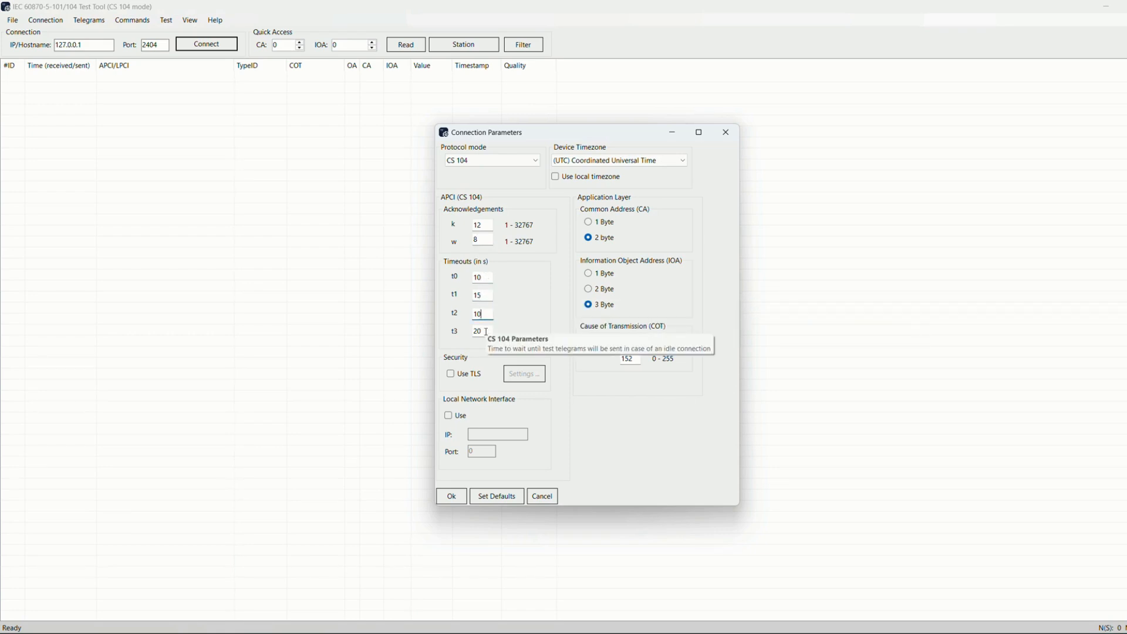
left_click(487, 332)
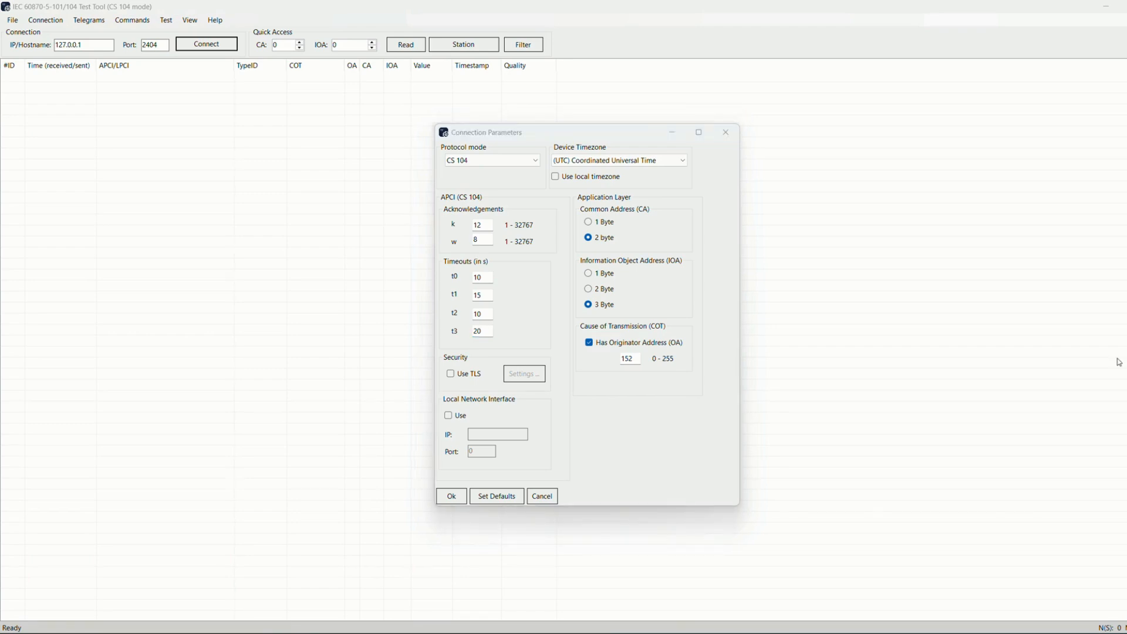
Try enabling TLS and opening its settings window, then close it and disable TLS again
left_click(466, 379)
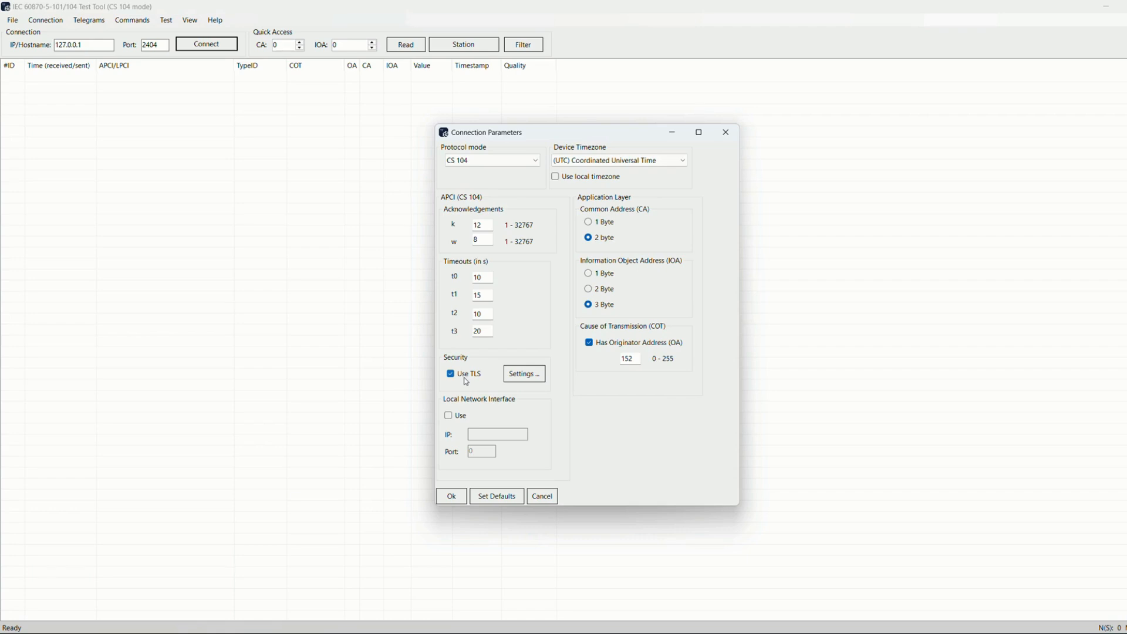
left_click(539, 379)
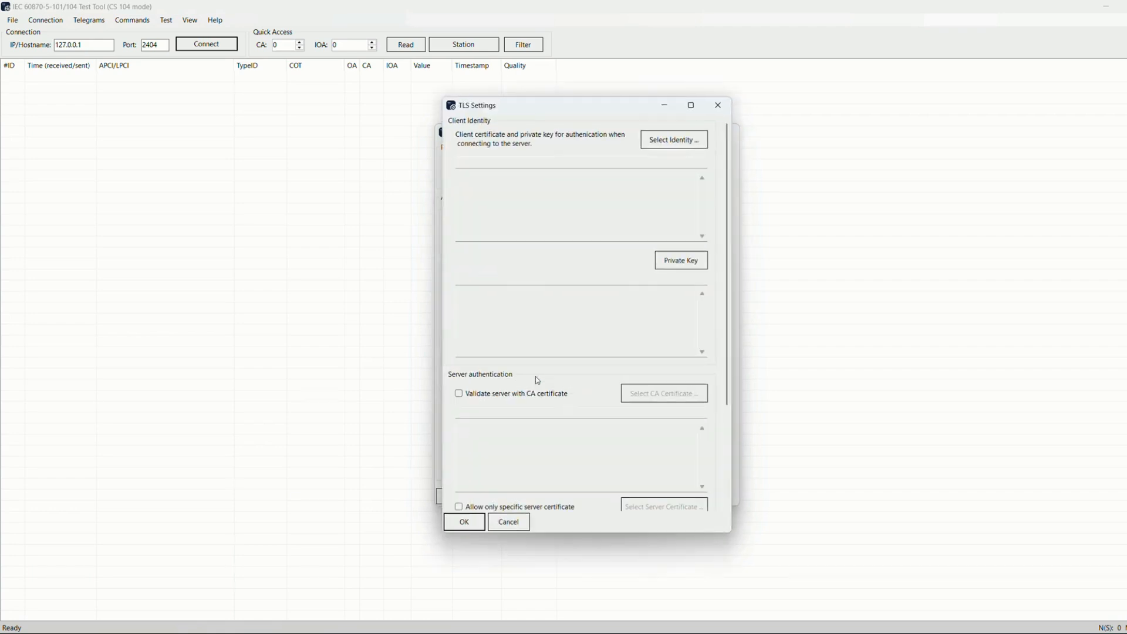
left_click(722, 109)
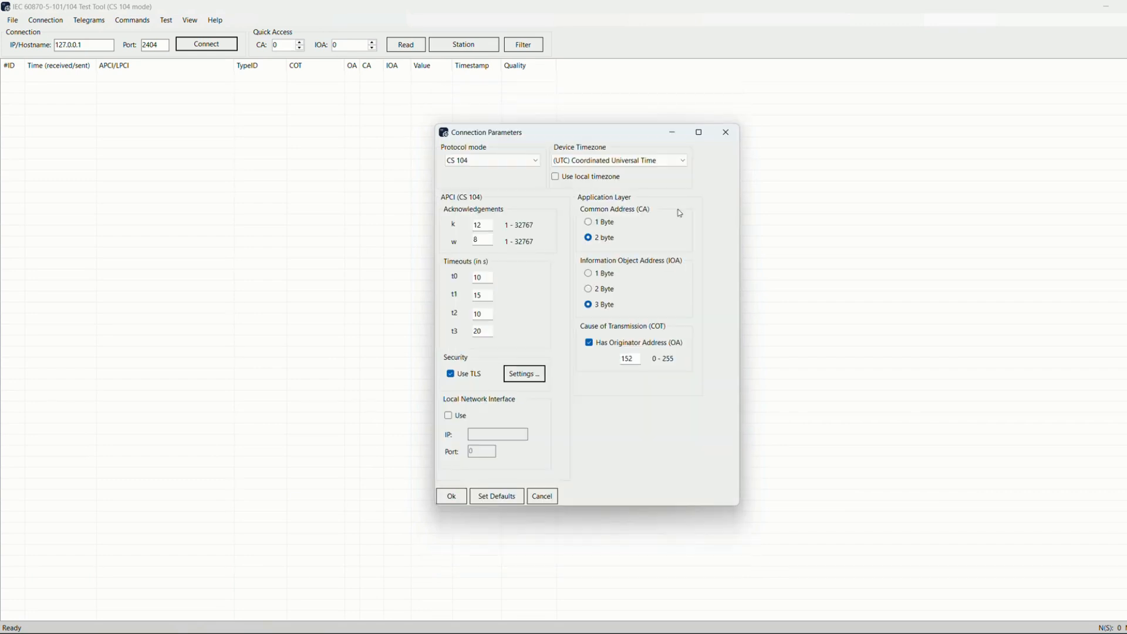
left_click(461, 376)
Try enabling the local network interface and its IP field, then disable it again
left_click(449, 417)
left_click(488, 435)
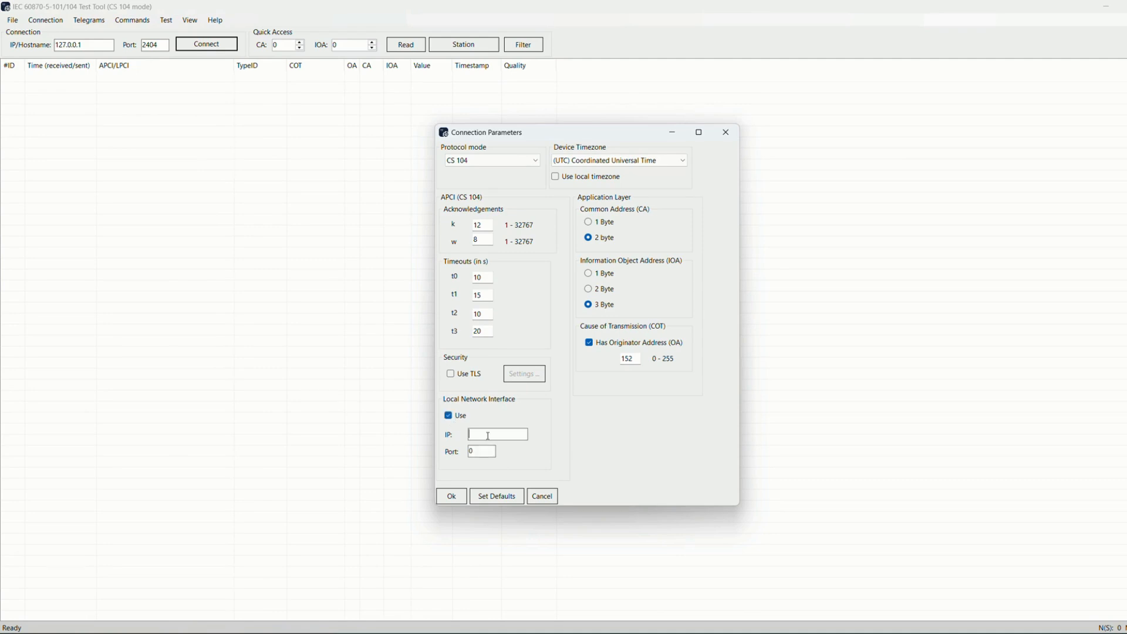
left_click(450, 416)
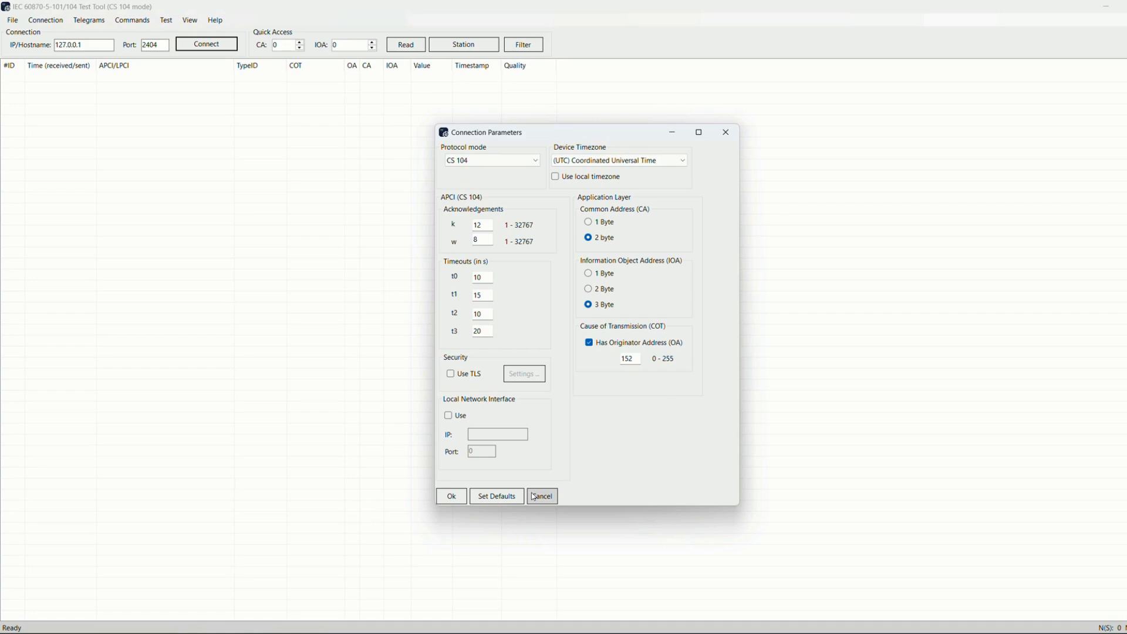
Confirm the connection parameters and connect to host 127.0.0.1 on port 2404
left_click(450, 498)
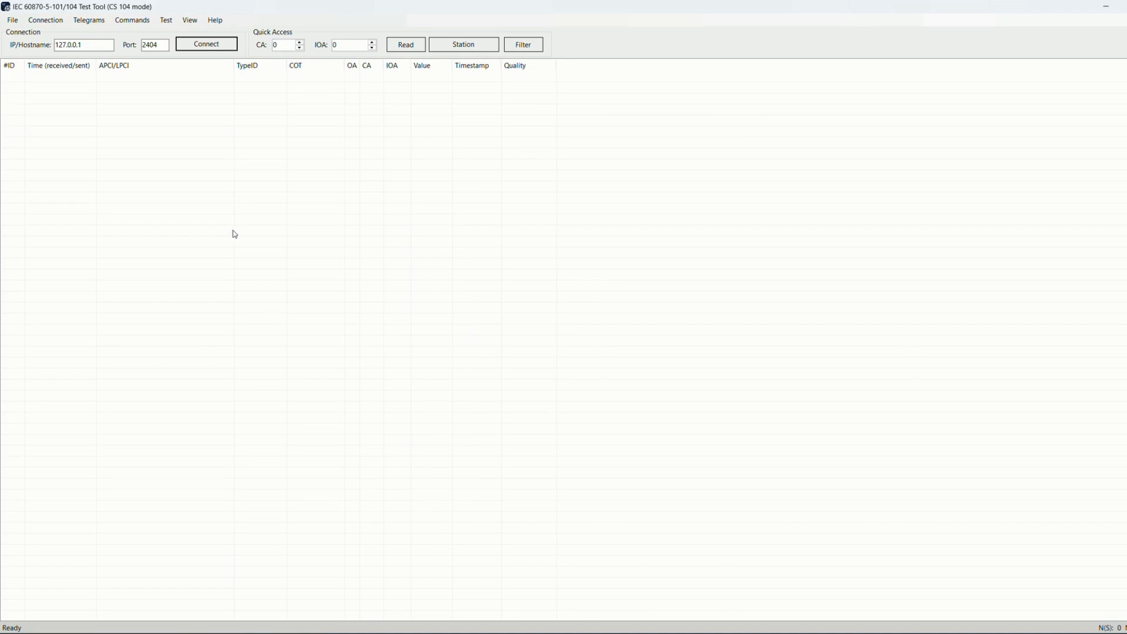
left_click(87, 44)
left_click(160, 45)
left_click(160, 45)
left_click(207, 44)
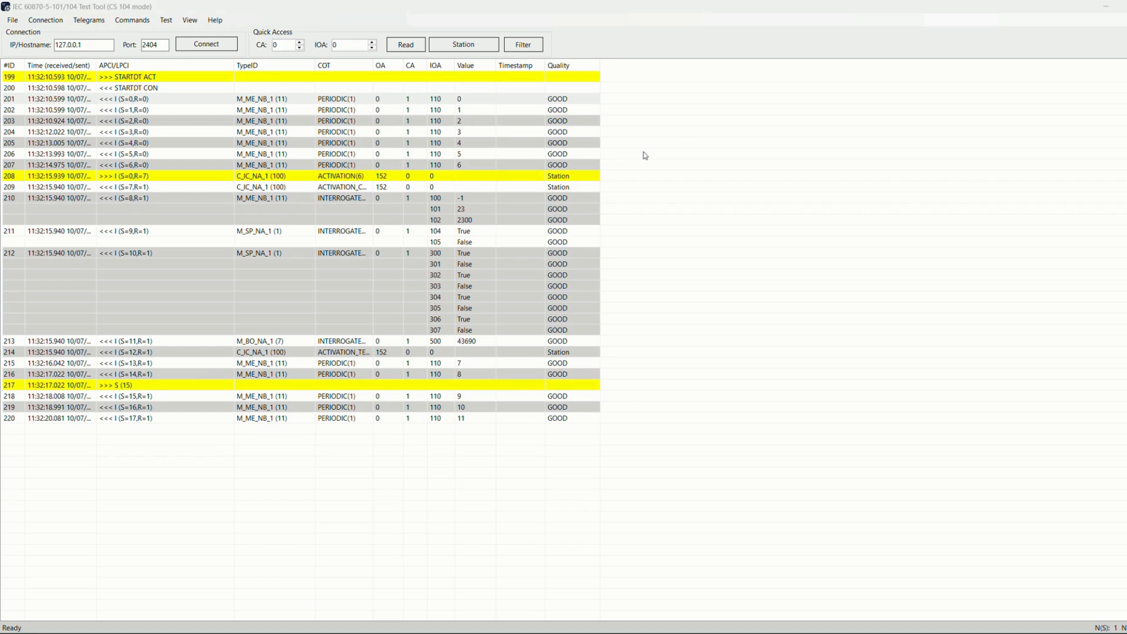
Examine the STARTDT, measurement and interrogation telegram rows in the message log
left_click(146, 88)
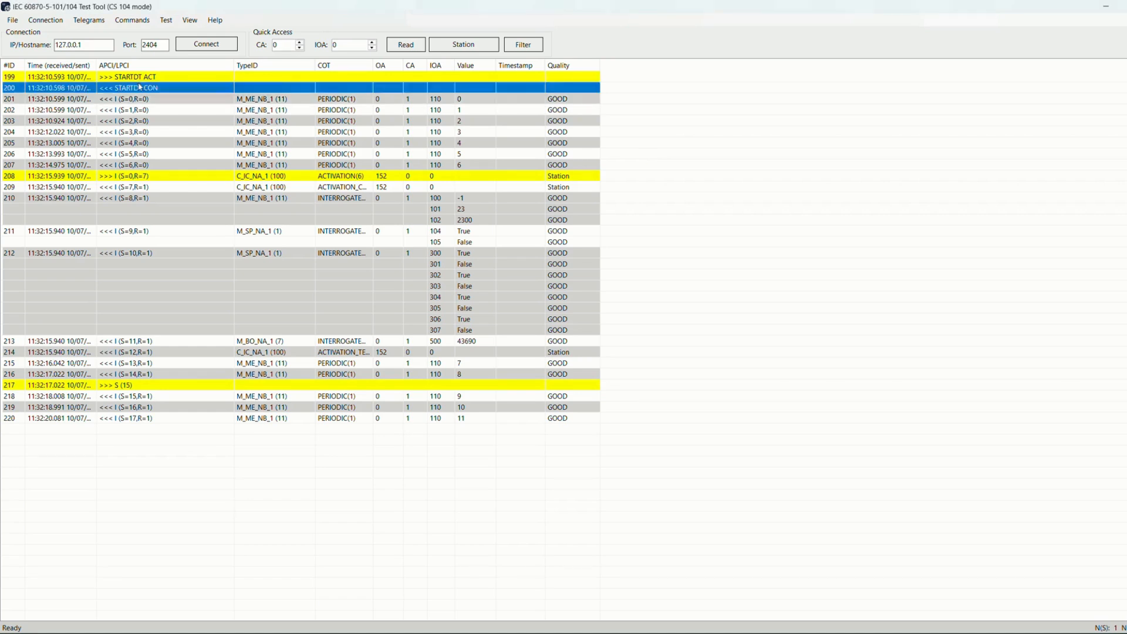
left_click(145, 81)
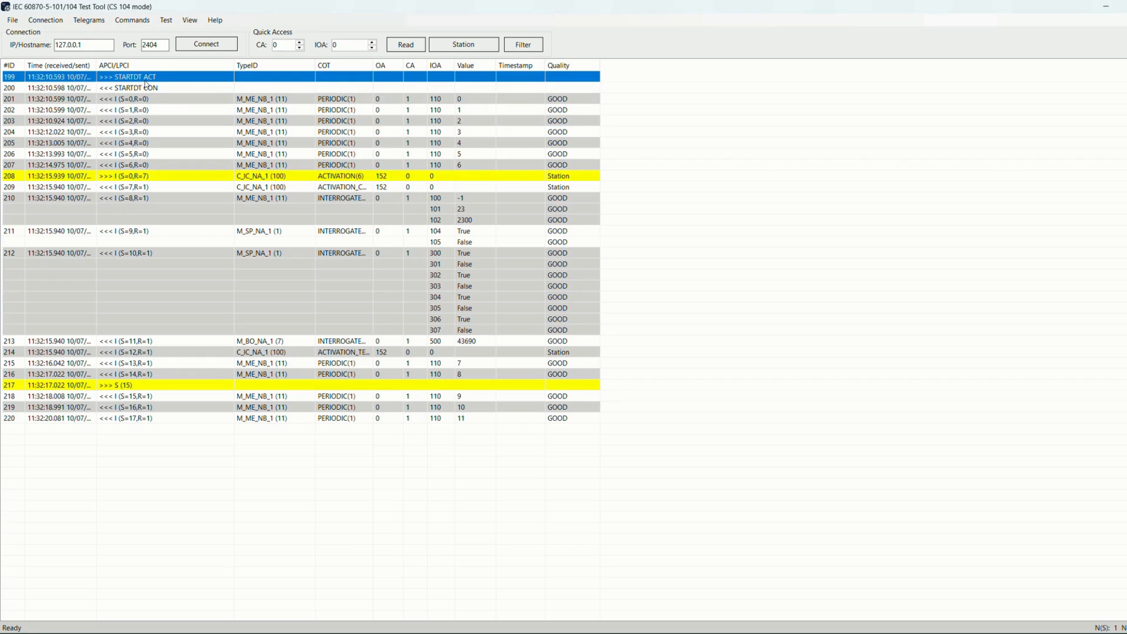
left_click(149, 88)
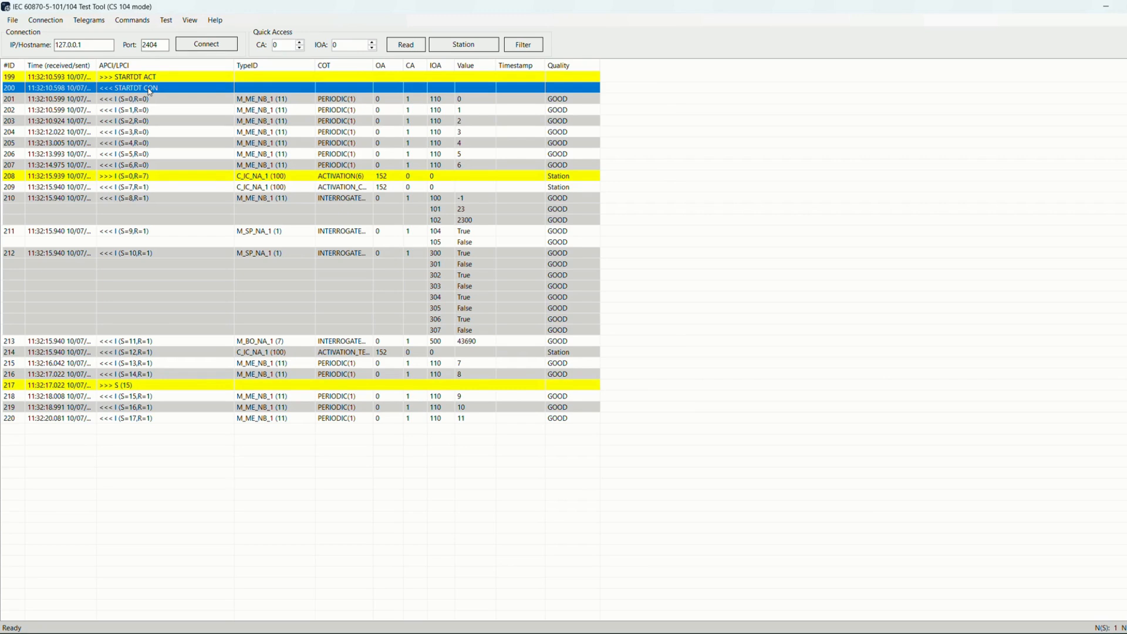
left_click(153, 108)
left_click(153, 99)
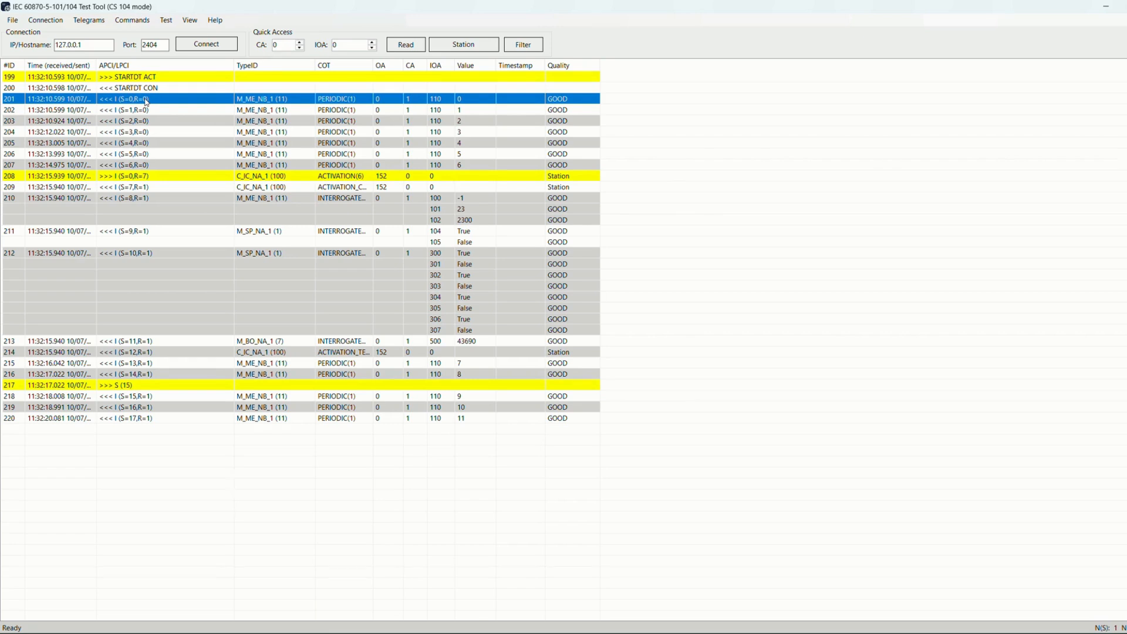
left_click(297, 177)
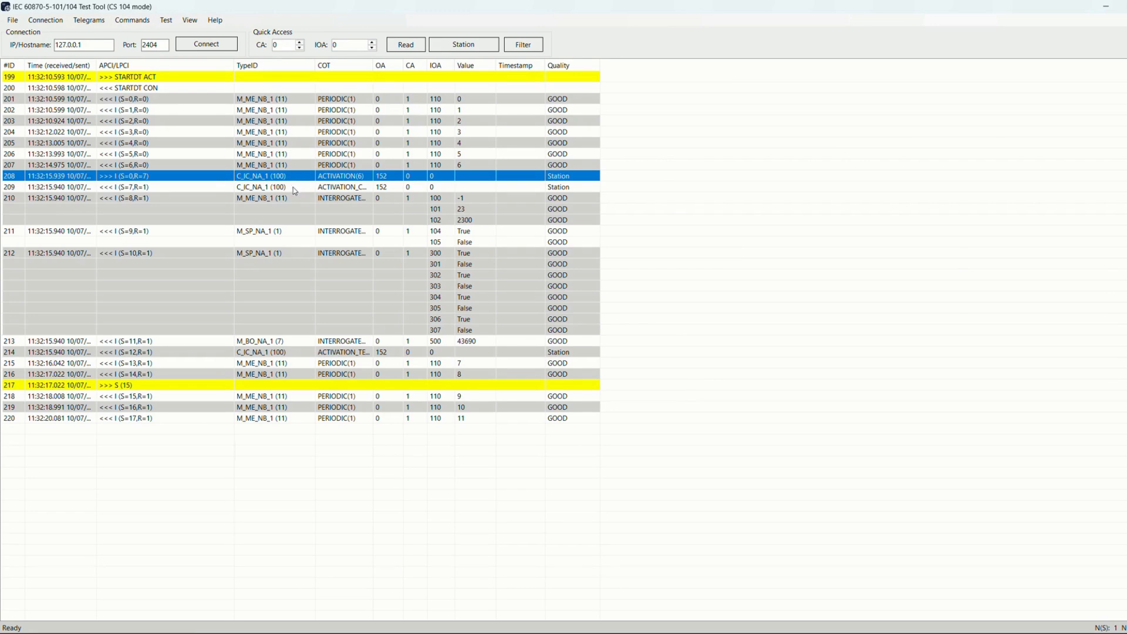
left_click(294, 188)
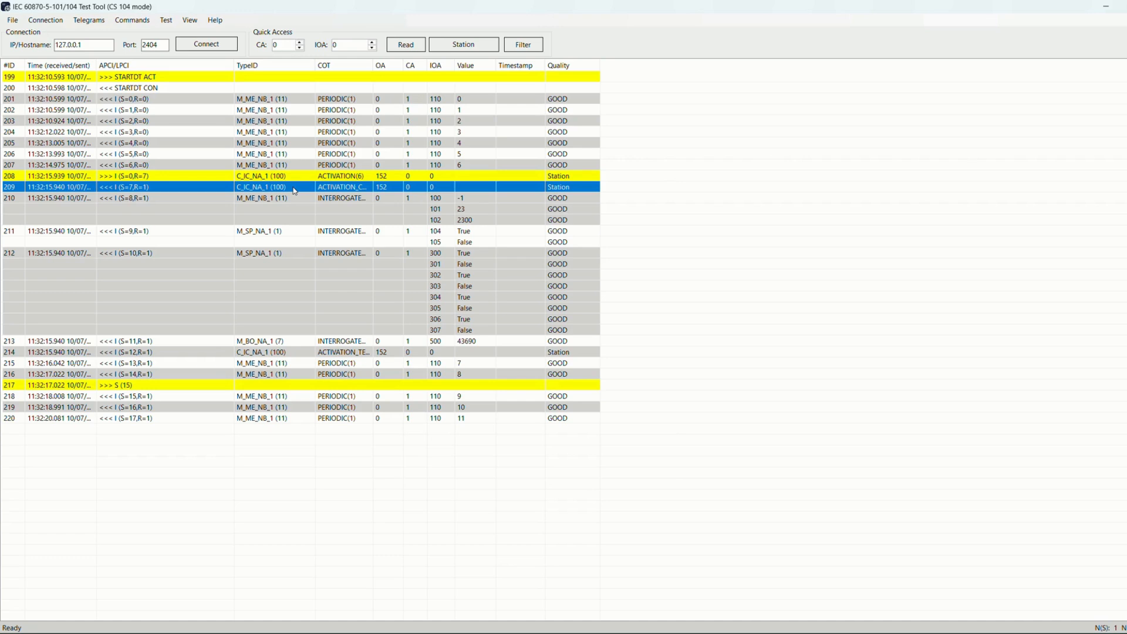
left_click(286, 209)
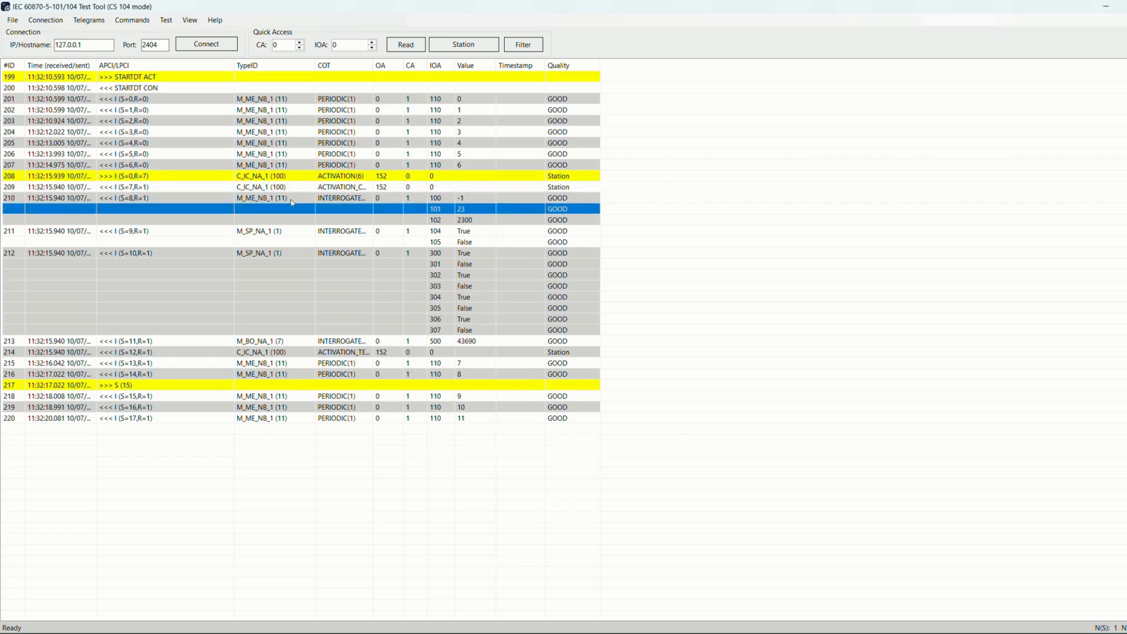